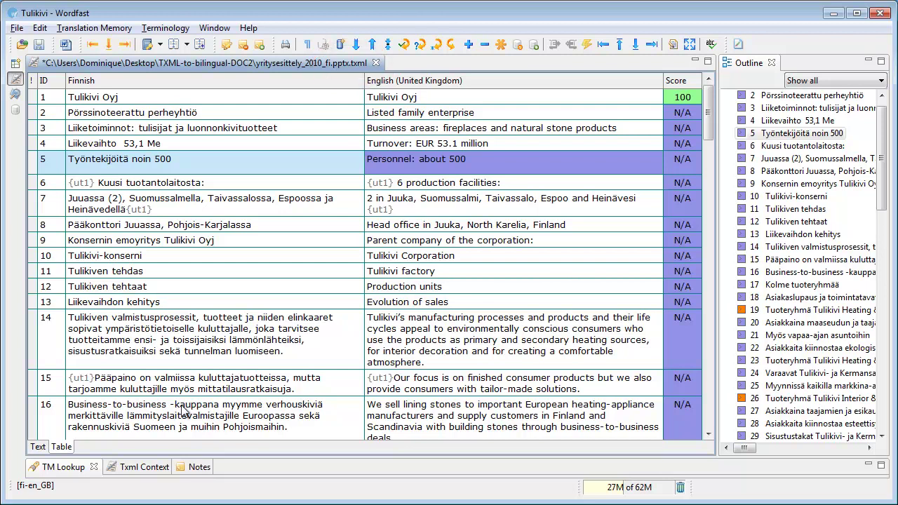
Add the TXML-to-bilingual-DOC2 folder to the Bilingual Review list.
click(16, 94)
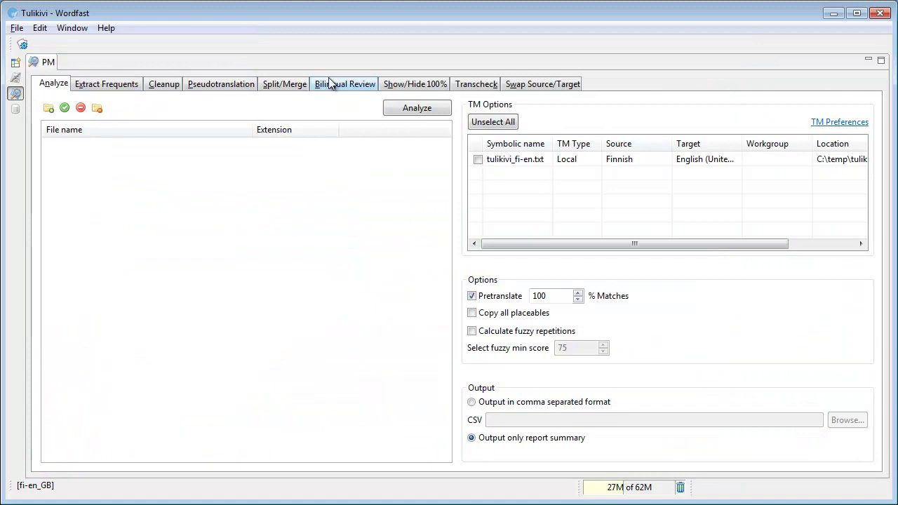
click(354, 84)
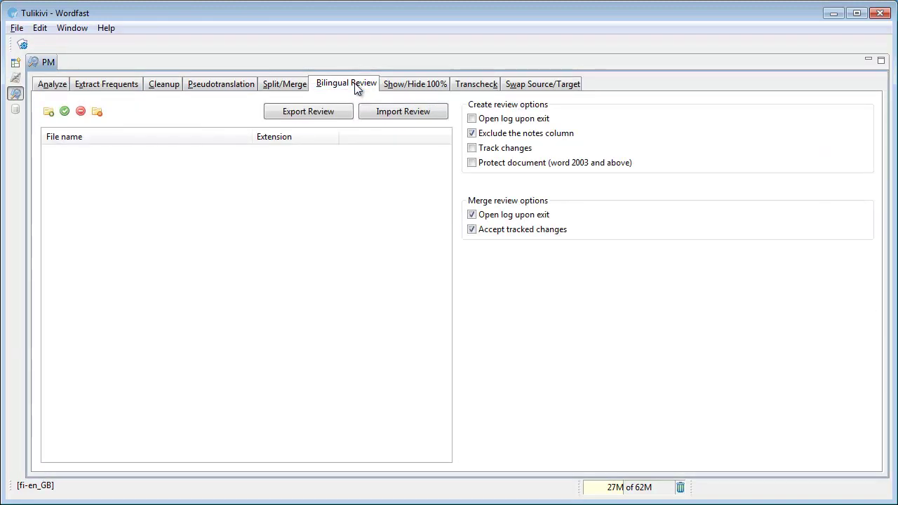
click(48, 112)
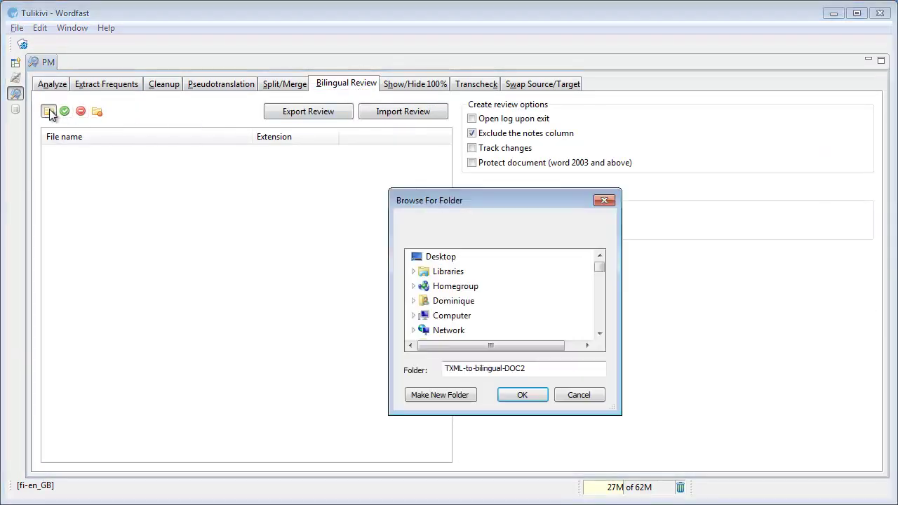
click(525, 398)
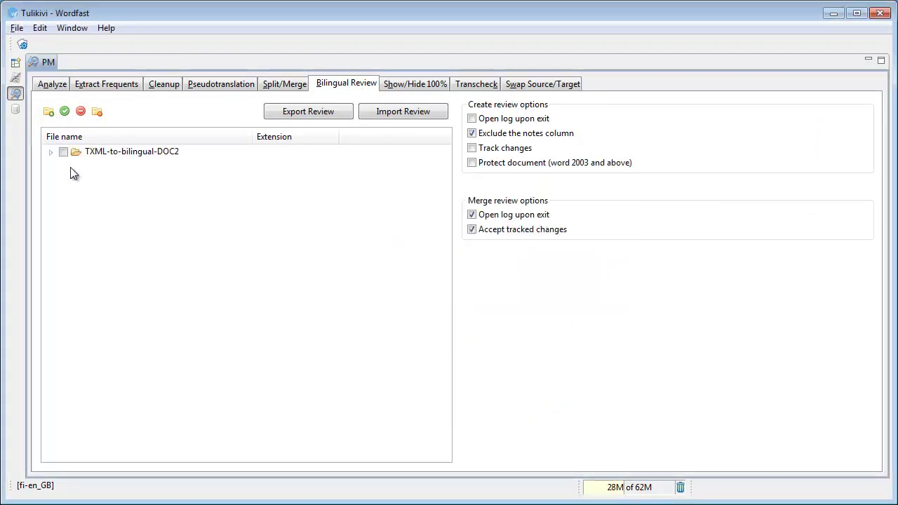
Check yritysesittely_2010_fi.pptx.txml in that folder and export it as a bilingual review.
click(50, 152)
click(77, 164)
click(150, 169)
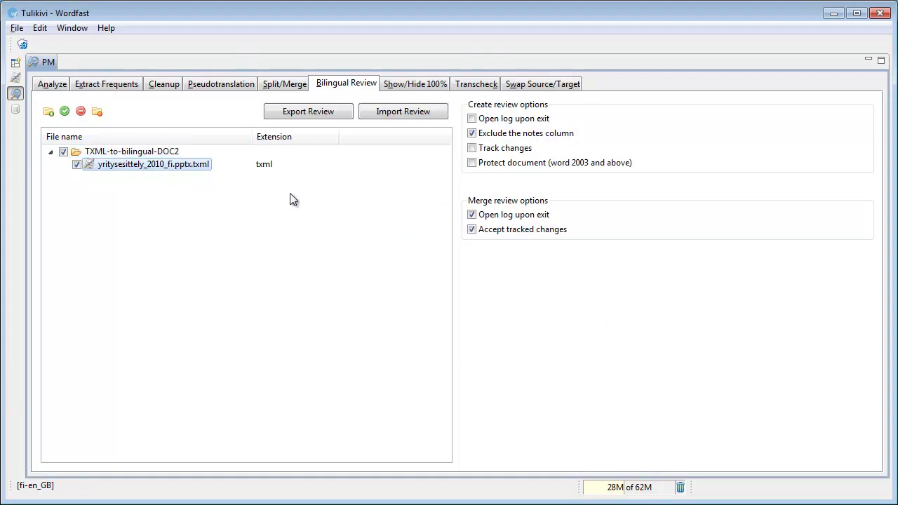
click(304, 114)
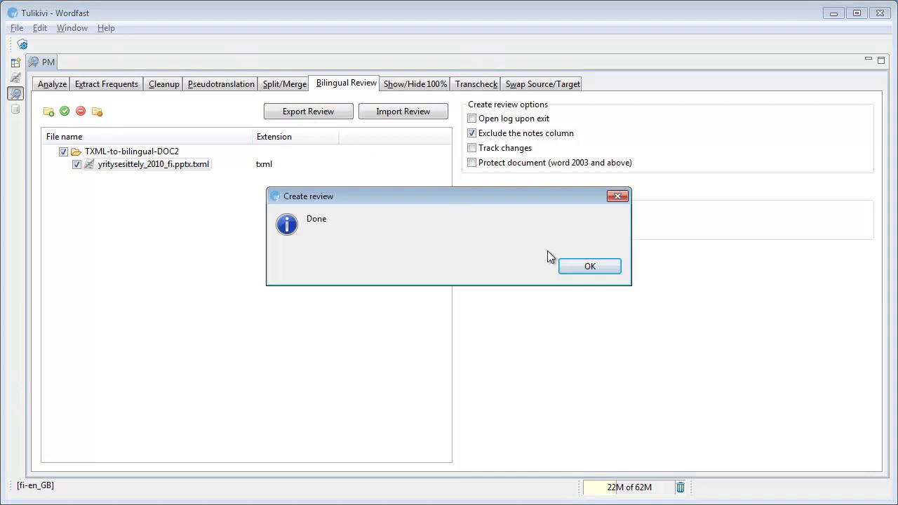
Open the exported review RTF in Word and delete the instructions and header lines above the table.
click(569, 265)
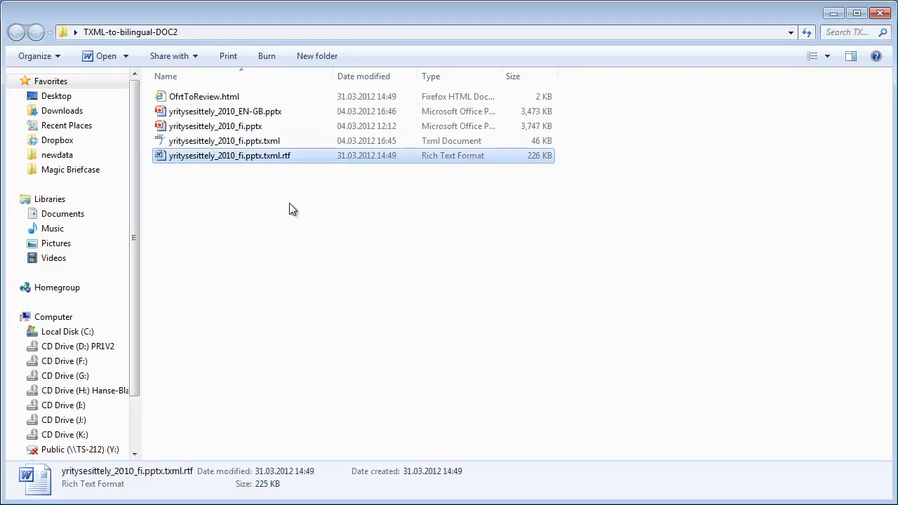
double_click(259, 159)
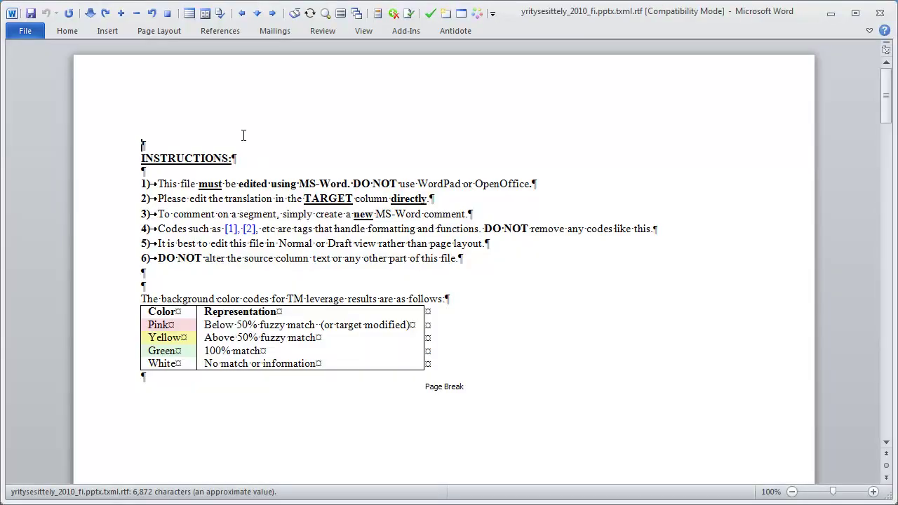
scroll(242, 136, down, 15)
key(shift+Down)
key(shift+Down)
key(shift+Down)
key(shift+Down)
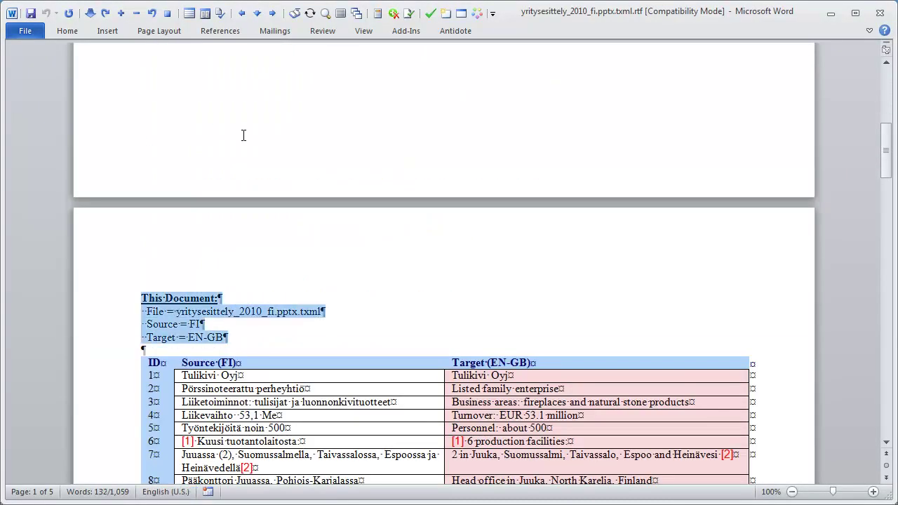
key(Delete)
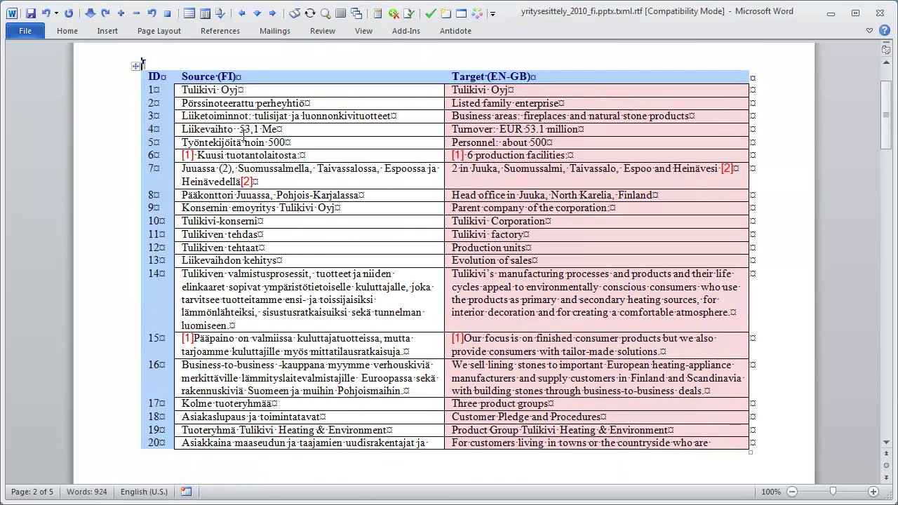
Delete the table's header row and ID column, leaving Finnish–English columns, then show the file information page.
click(131, 80)
key(BackSpace)
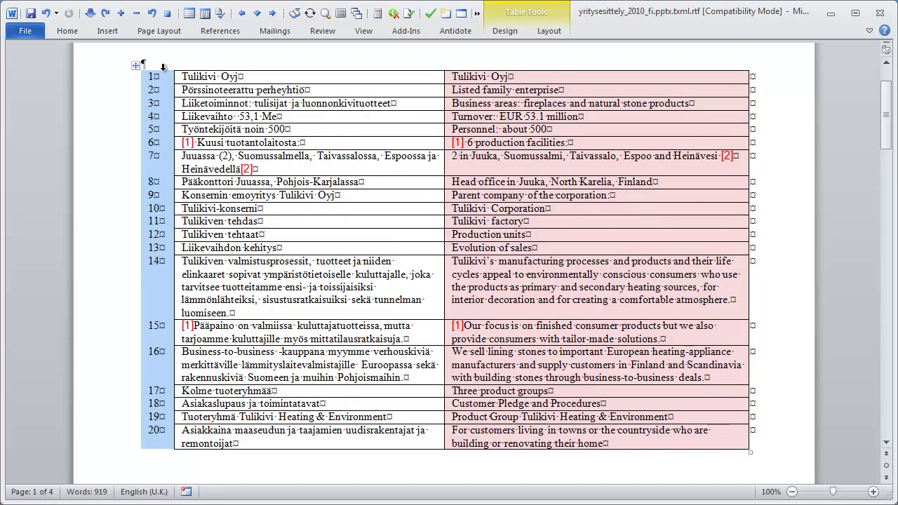
click(162, 67)
key(BackSpace)
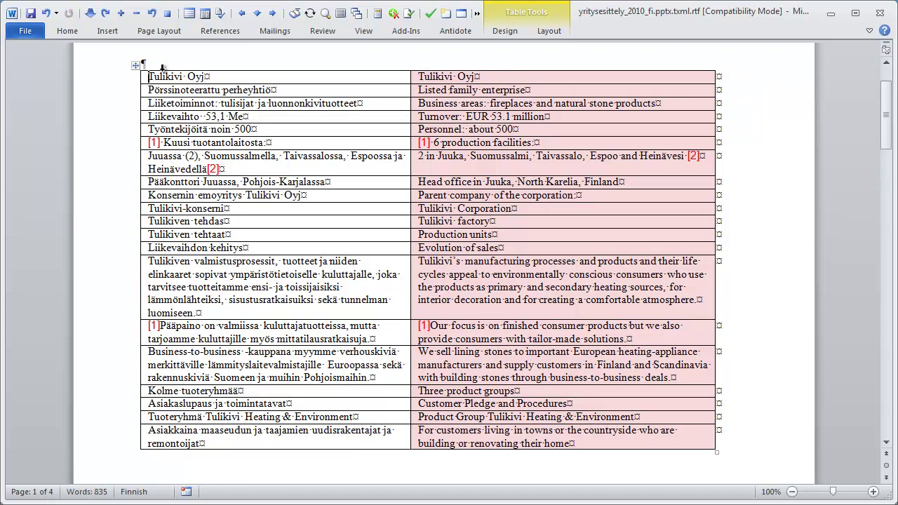
scroll(162, 67, down, 20)
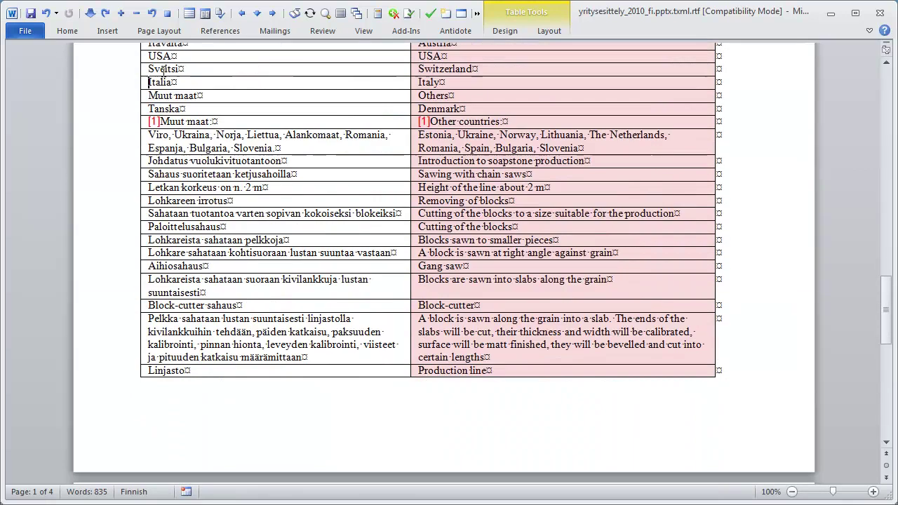
key(ctrl+Home)
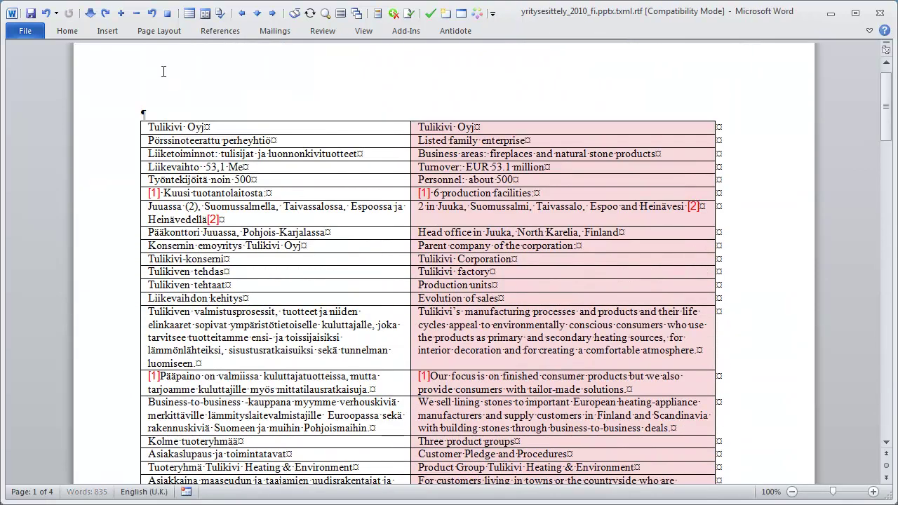
click(20, 32)
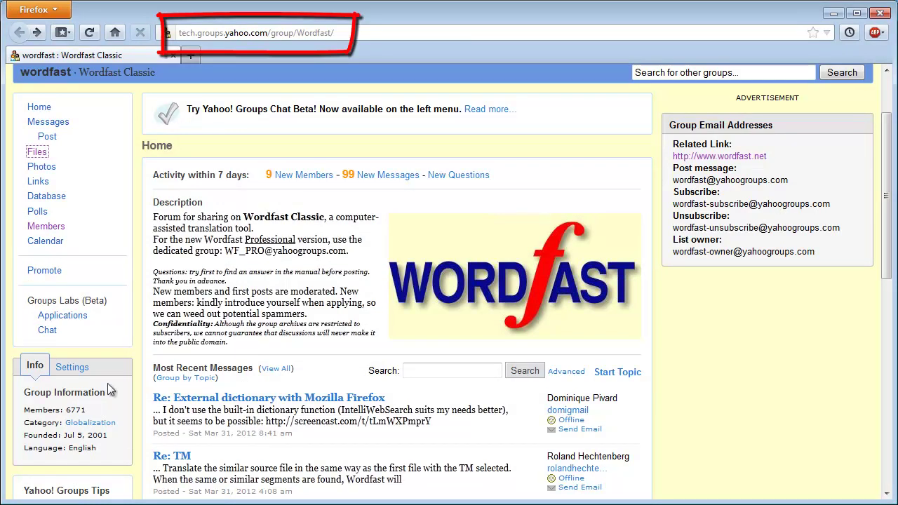
Save PlusToyz-045.zip from the Wordfast Yahoo group's Files list into the TXML-to-bilingual-DOC2 folder.
click(37, 153)
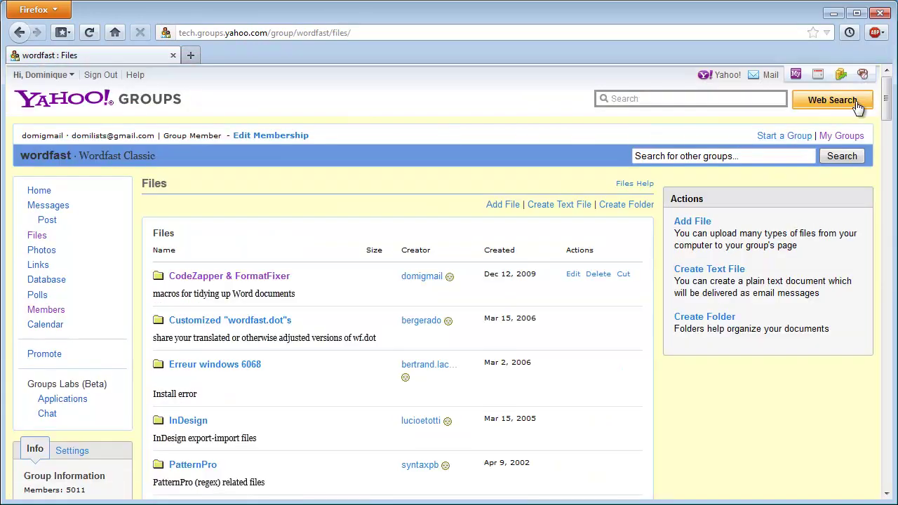
drag(885, 99, 874, 301)
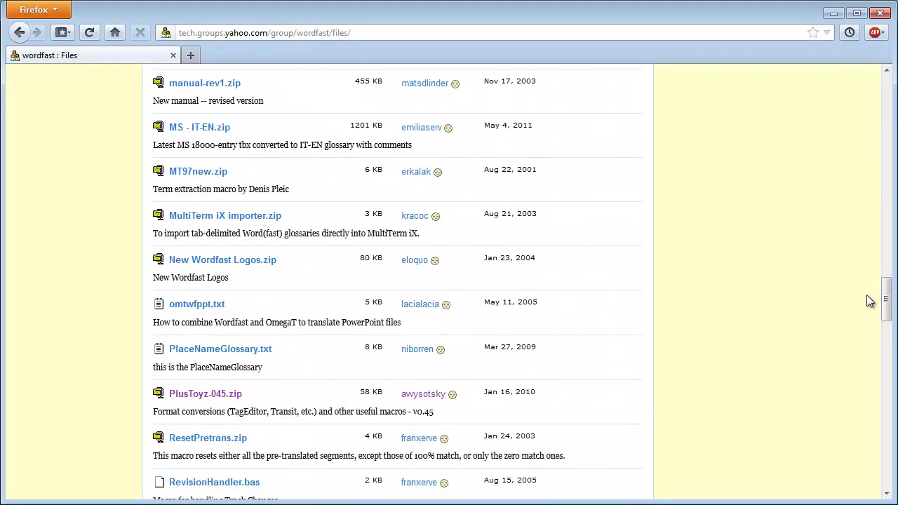
right_click(197, 397)
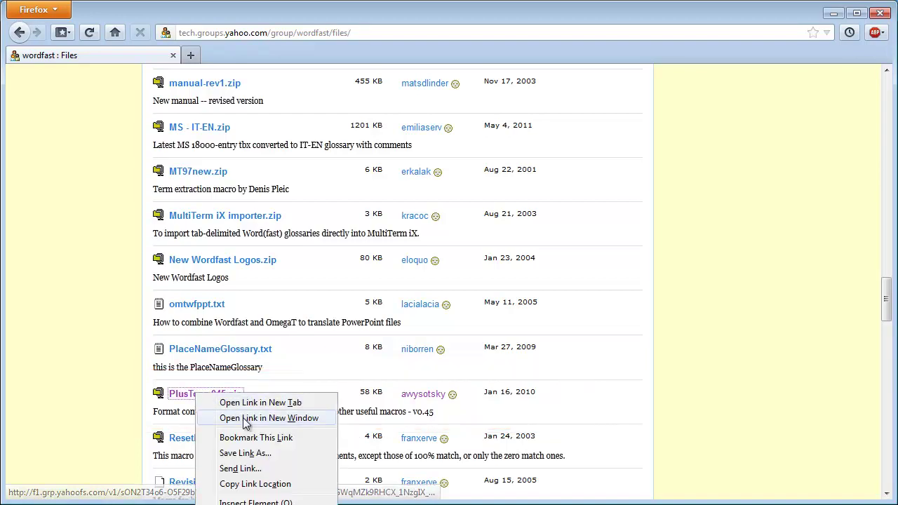
click(247, 453)
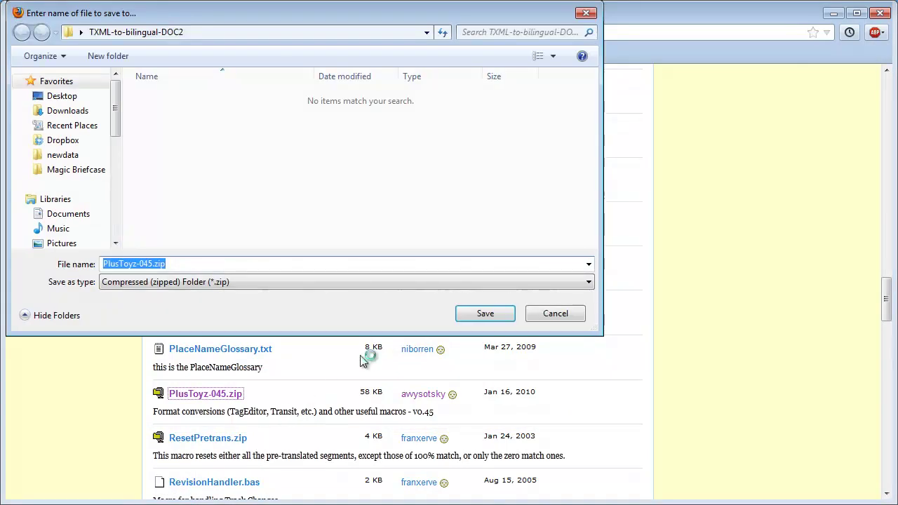
click(485, 314)
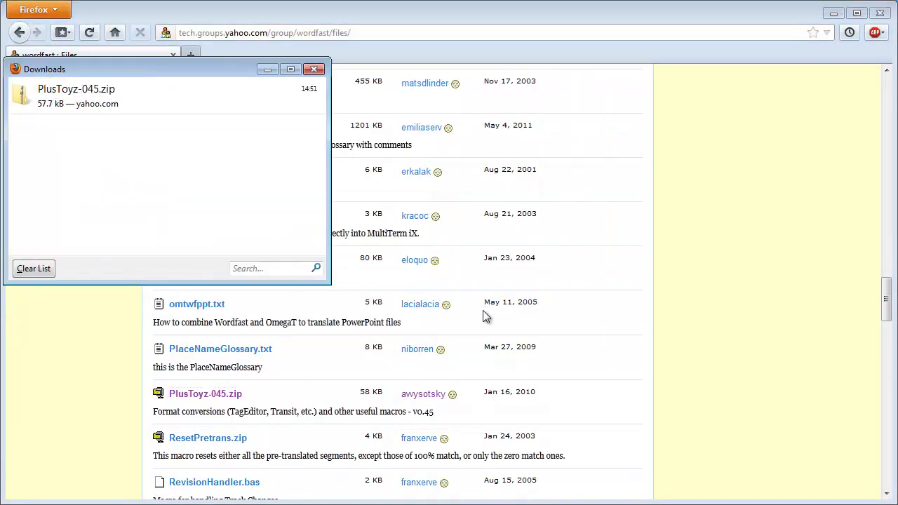
Extract PlusToyz-045.zip here with 7-Zip and open the resulting PlusToyz-045.doc in Word.
key(alt+Tab)
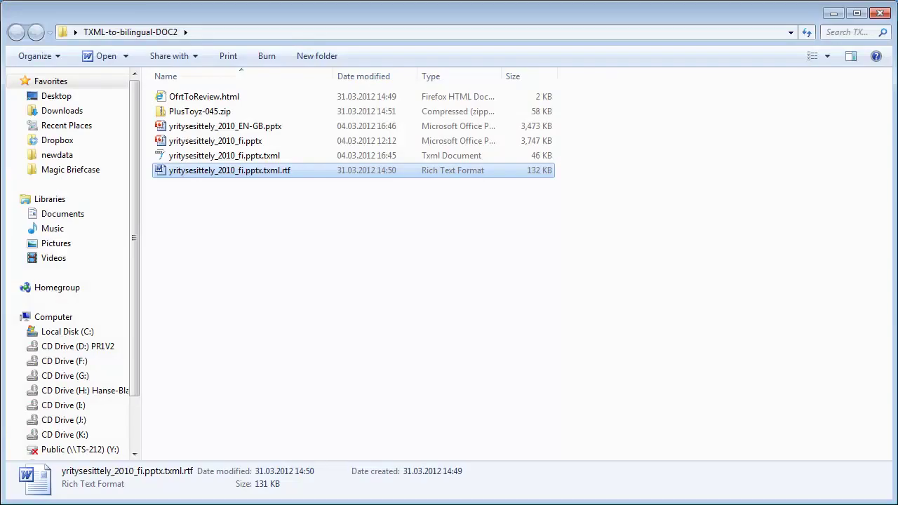
click(199, 111)
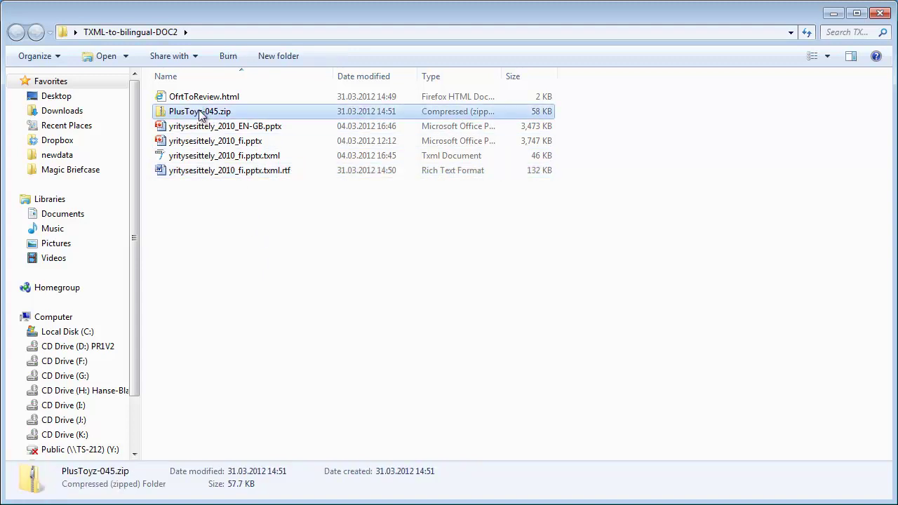
right_click(199, 111)
mouse_move(239, 173)
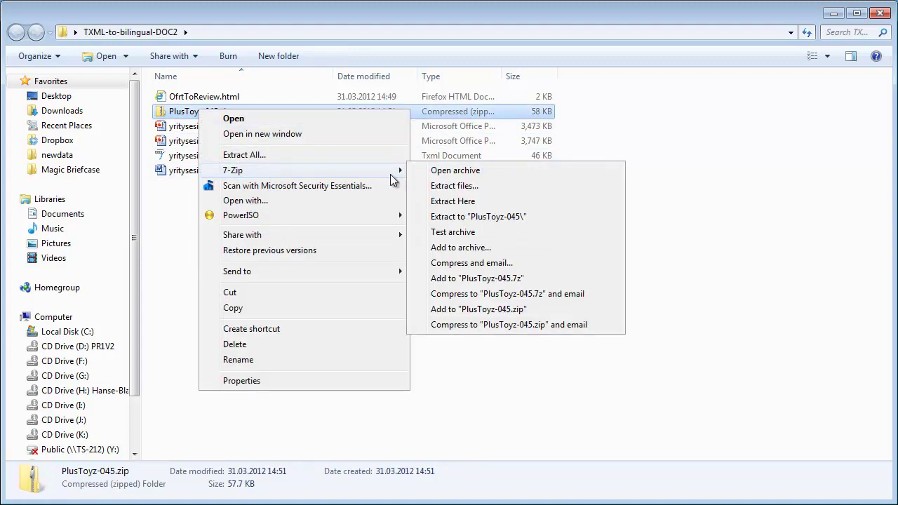
click(463, 203)
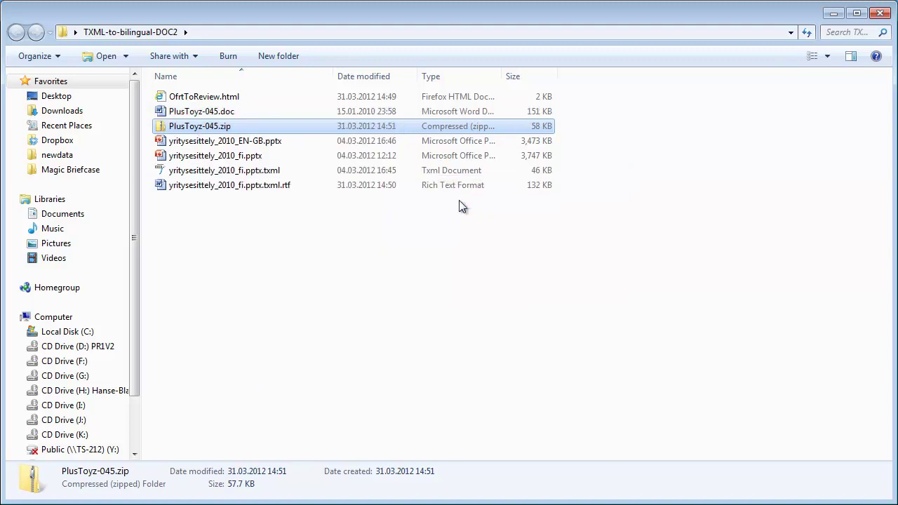
click(208, 117)
double_click(207, 116)
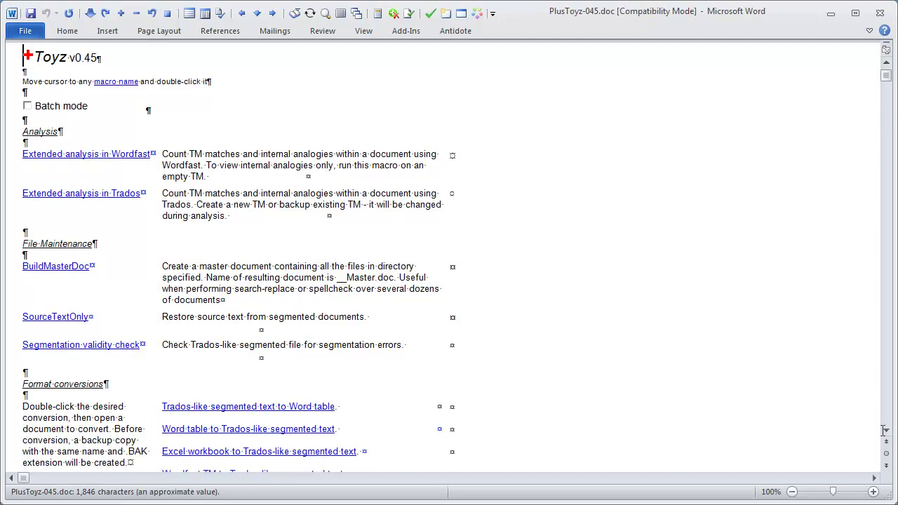
Run the 'Word table to Trados-like segmented text' macro on yritysesittely_2010_fi.pptx.txml.rtf.
scroll(878, 433, down, 3)
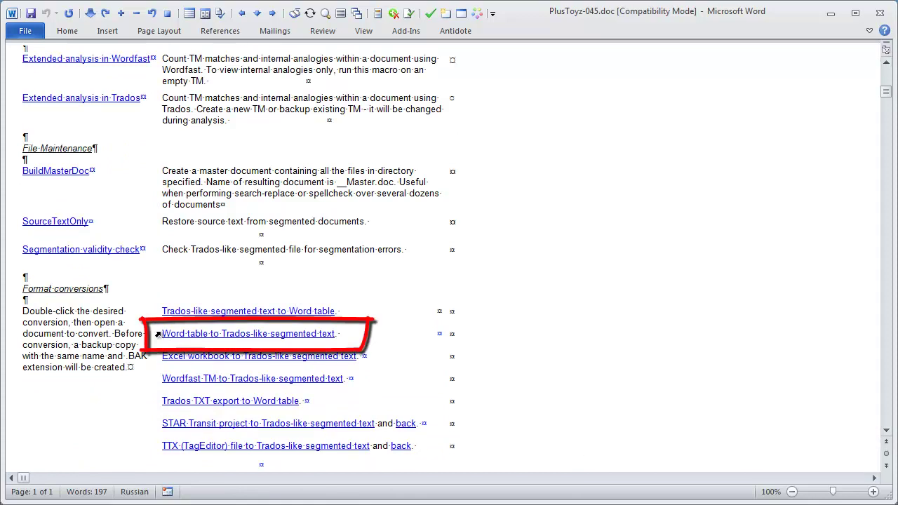
triple_click(244, 340)
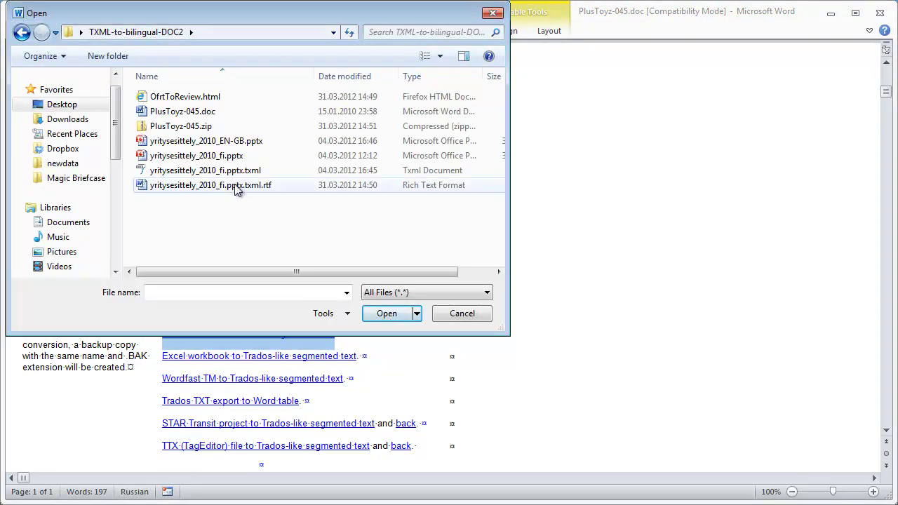
click(235, 186)
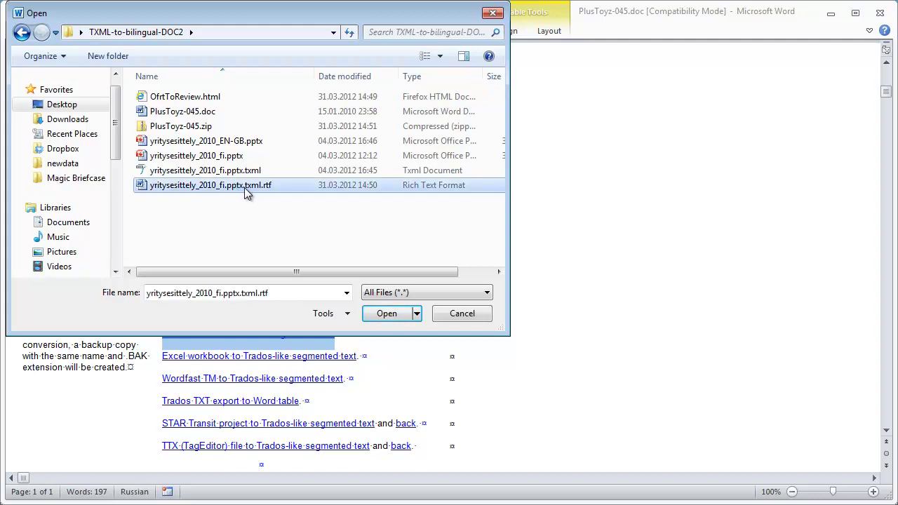
click(384, 313)
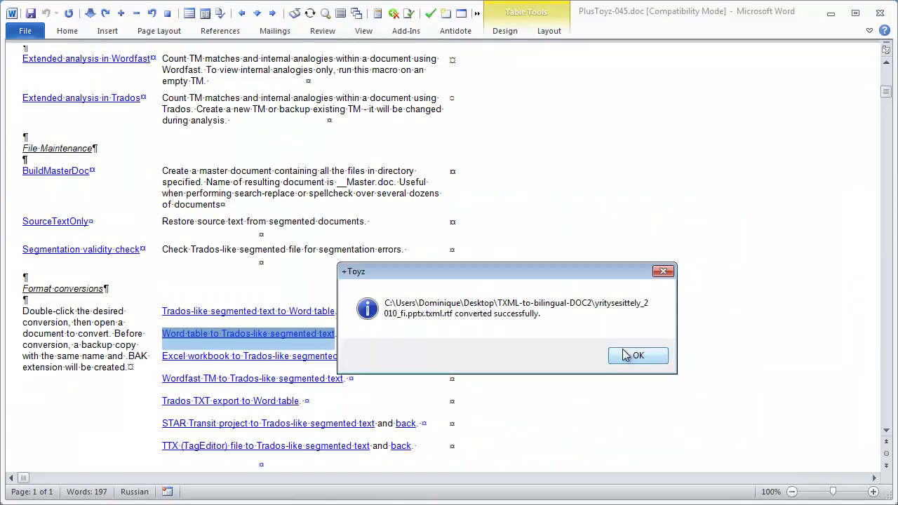
click(637, 357)
Open the converted yritysesittely RTF in Word, page through its tagged segments, and close it.
key(alt+Tab)
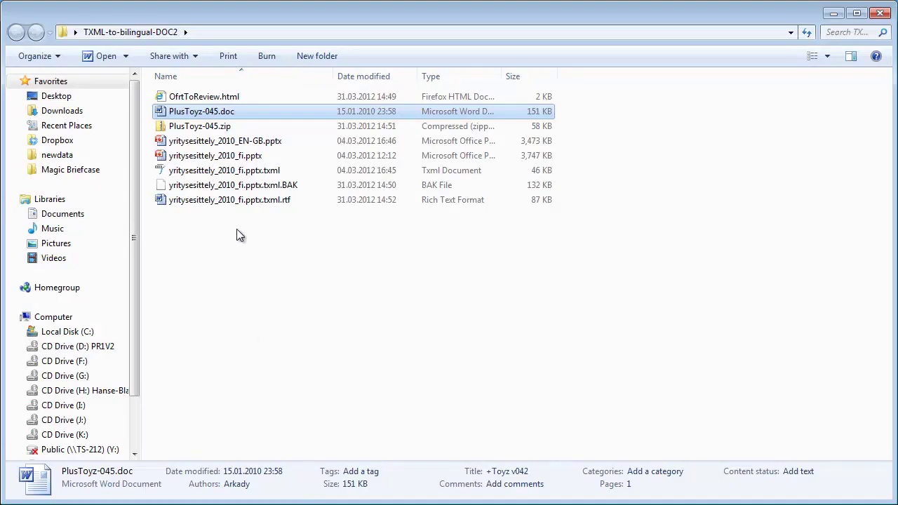
double_click(235, 201)
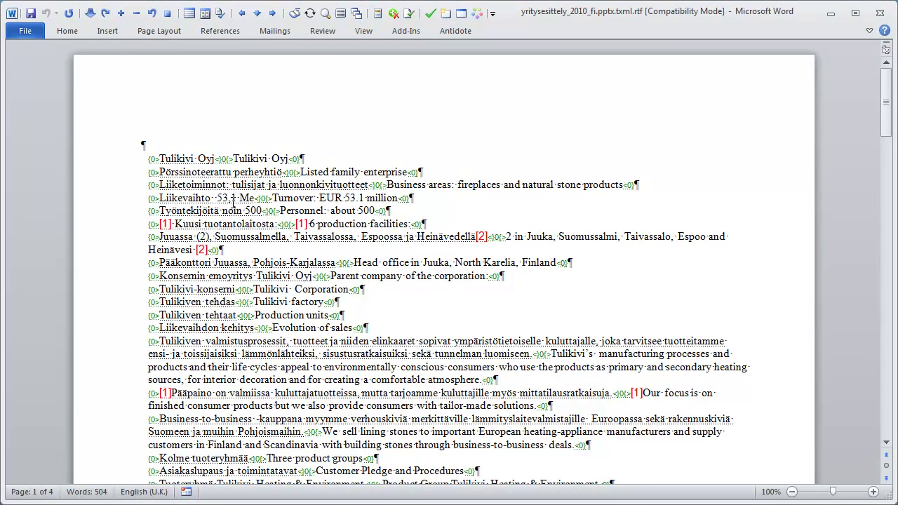
click(331, 205)
key(Page_Down)
key(Page_Down)
key(Page_Down)
key(Page_Down)
key(Page_Down)
key(Page_Down)
key(Page_Down)
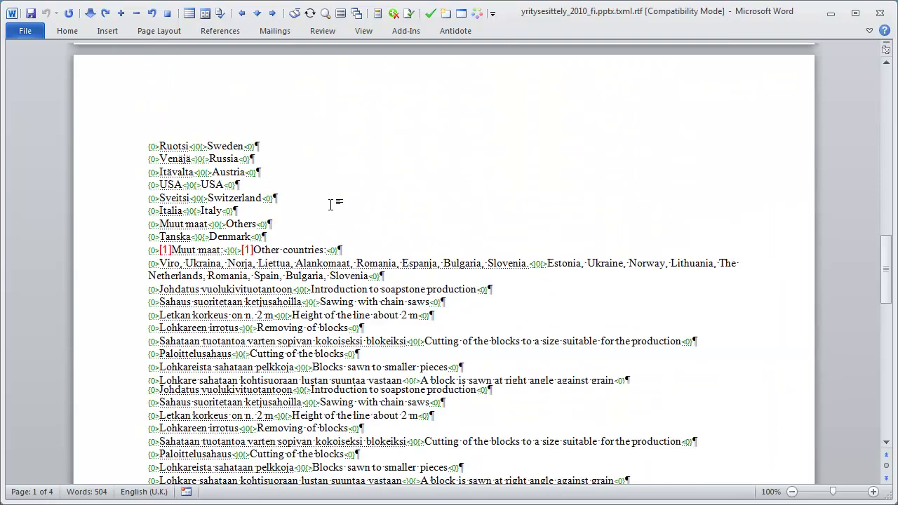
click(25, 32)
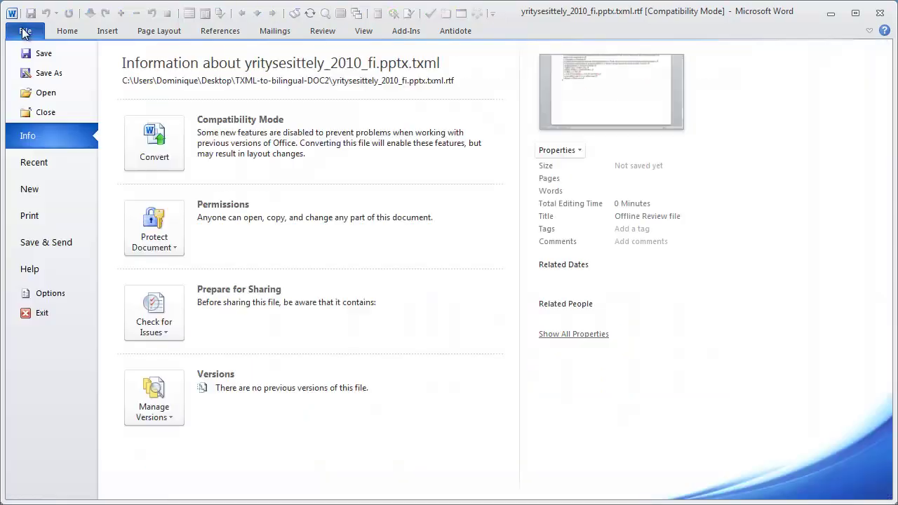
click(44, 113)
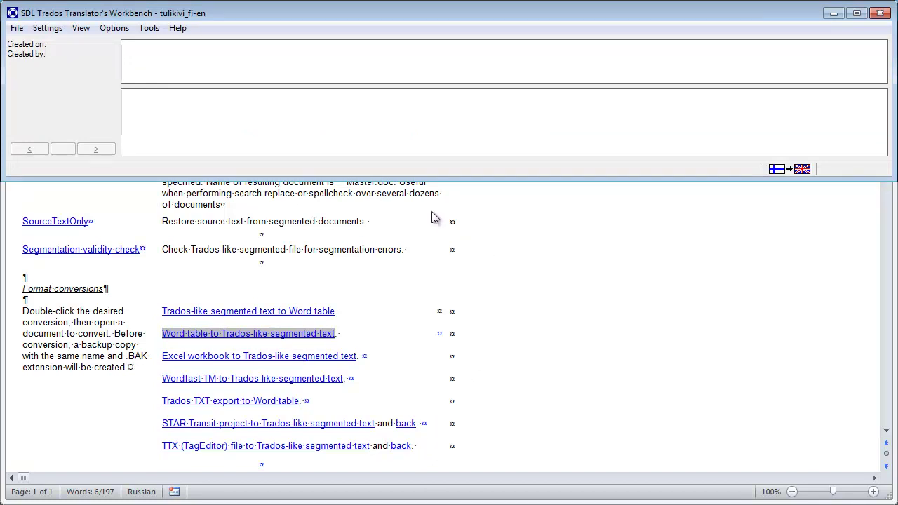
Clean up yritysesittely_2010_fi.pptx.txml.rtf into the tulikivi_fi-en TM, updating 81 of 84 segments.
click(150, 28)
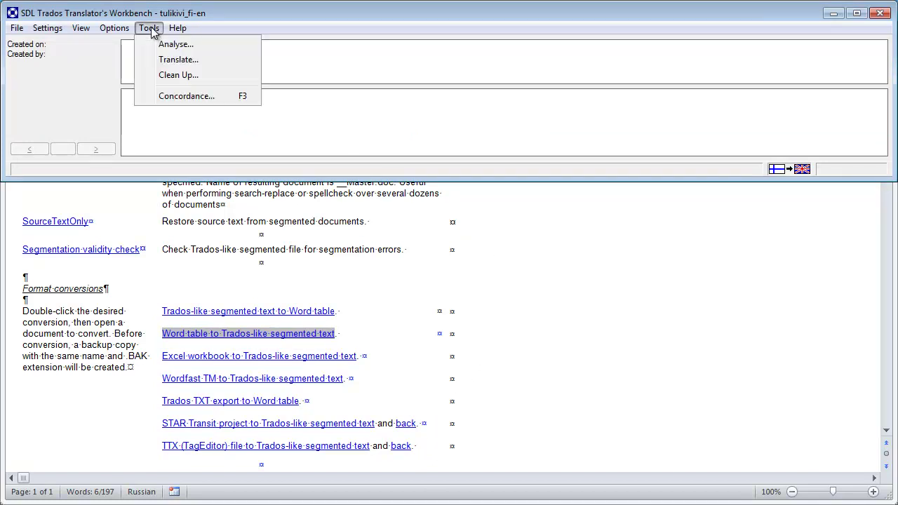
click(168, 74)
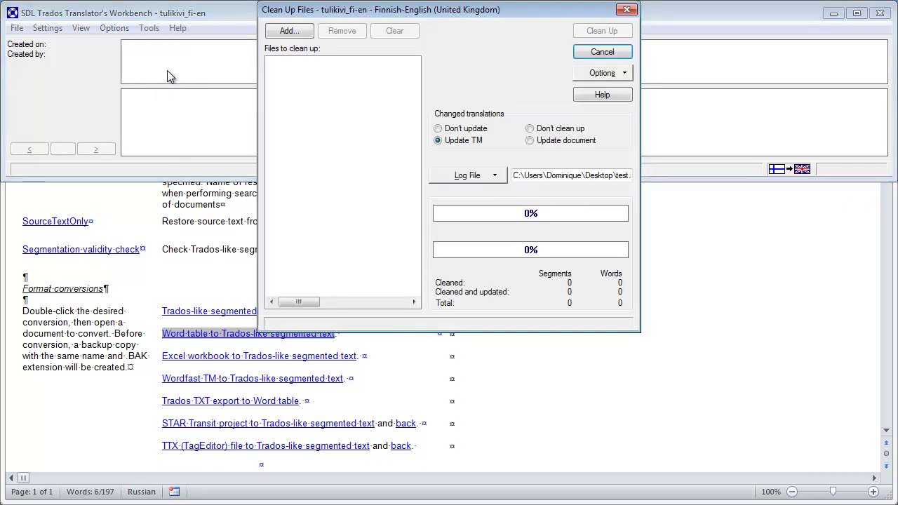
click(288, 32)
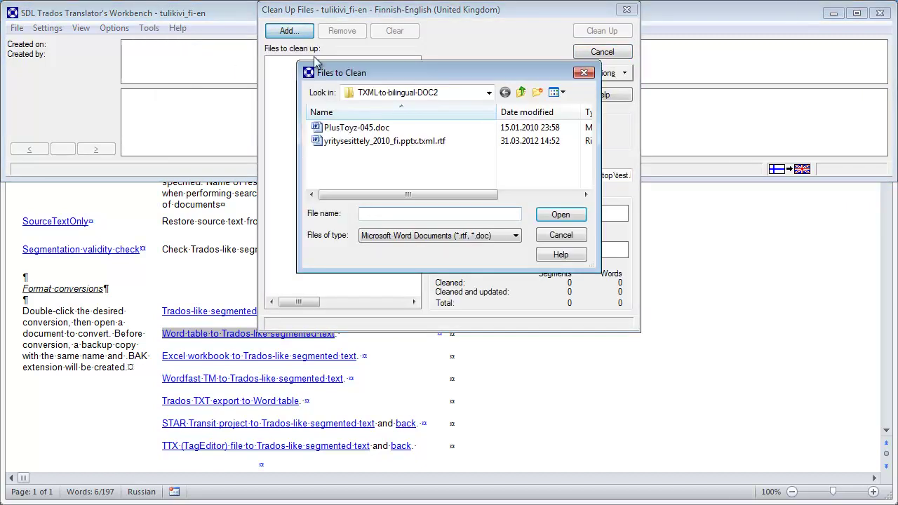
click(407, 142)
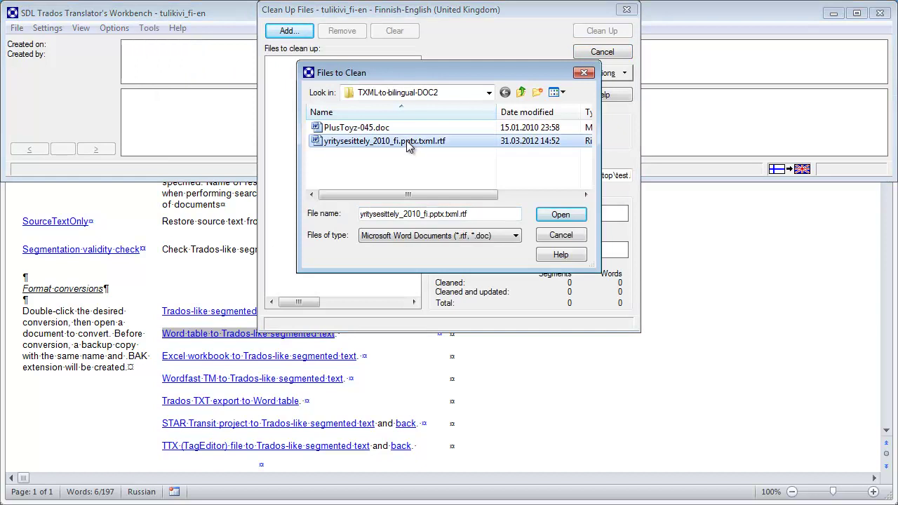
click(561, 215)
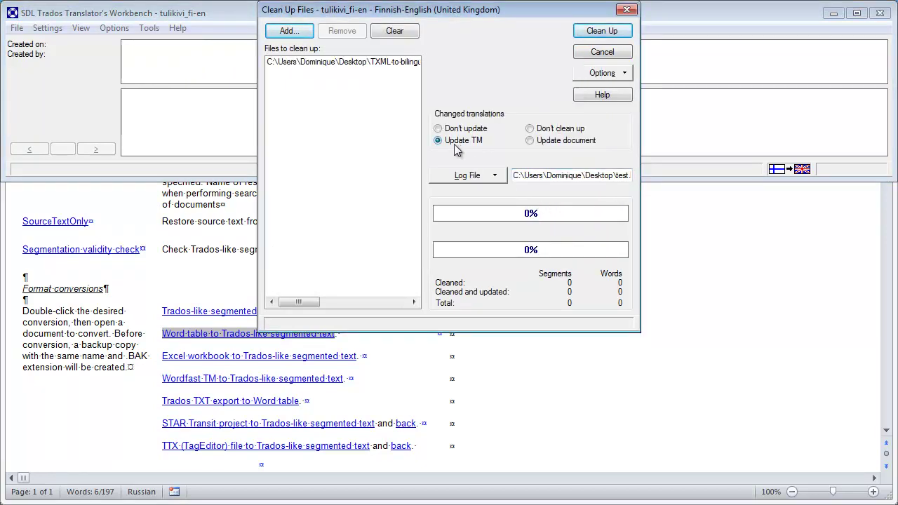
click(596, 32)
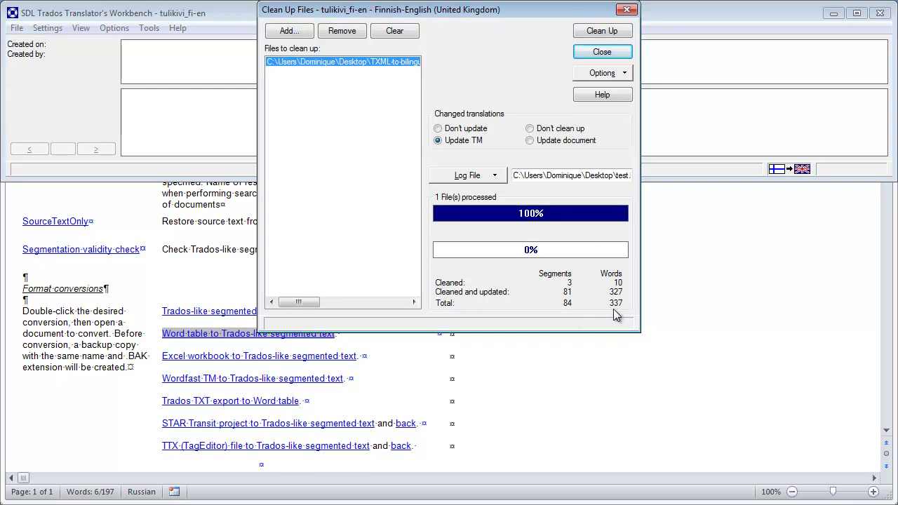
click(627, 11)
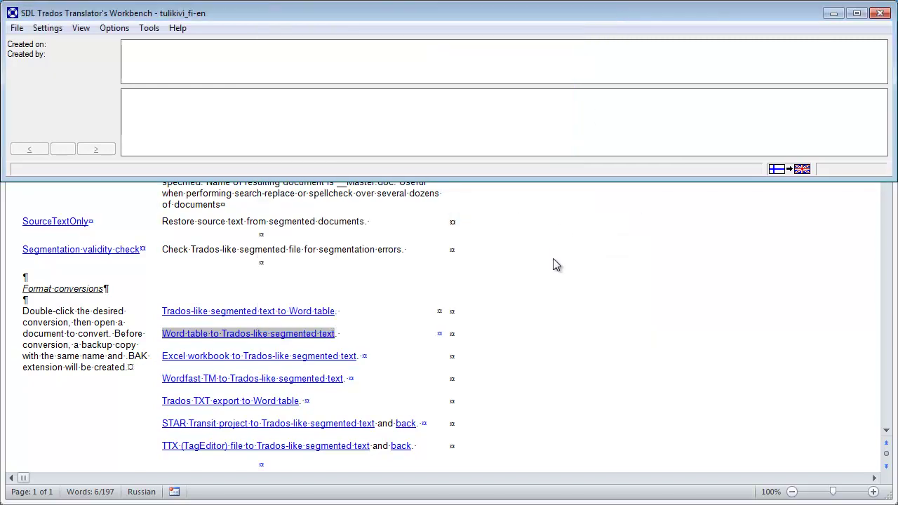